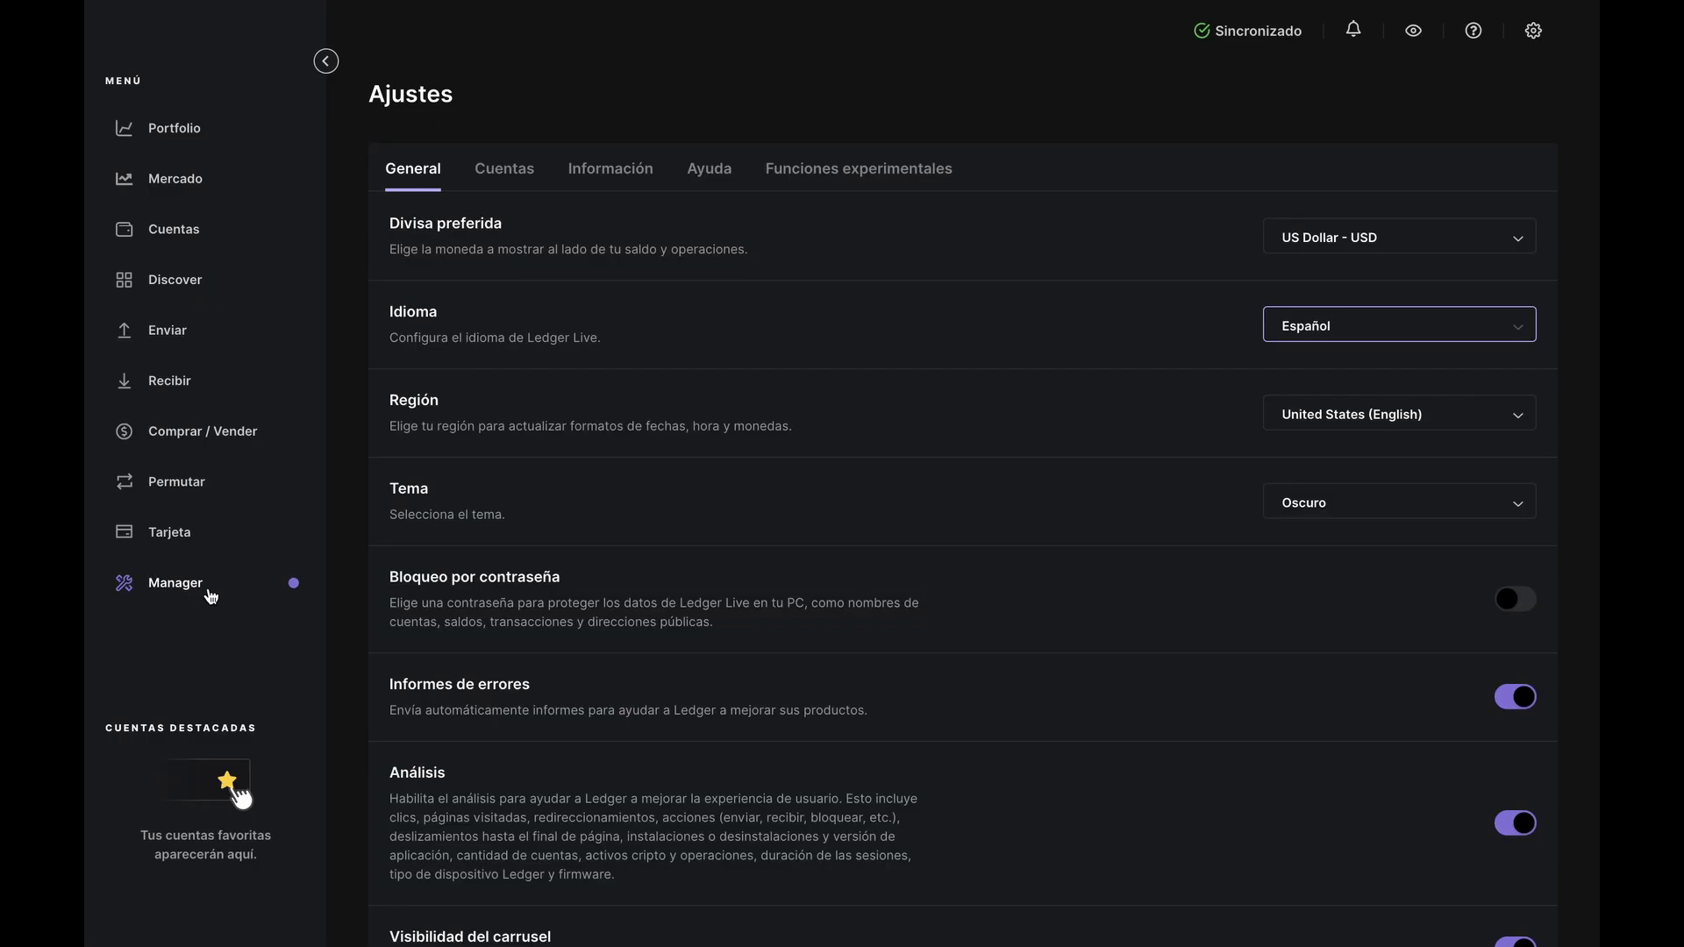
- Open the device Manager to list the installed Bitcoin, Ethereum and Exchange apps
{"action": "left_click", "coordinate": [211, 596]}
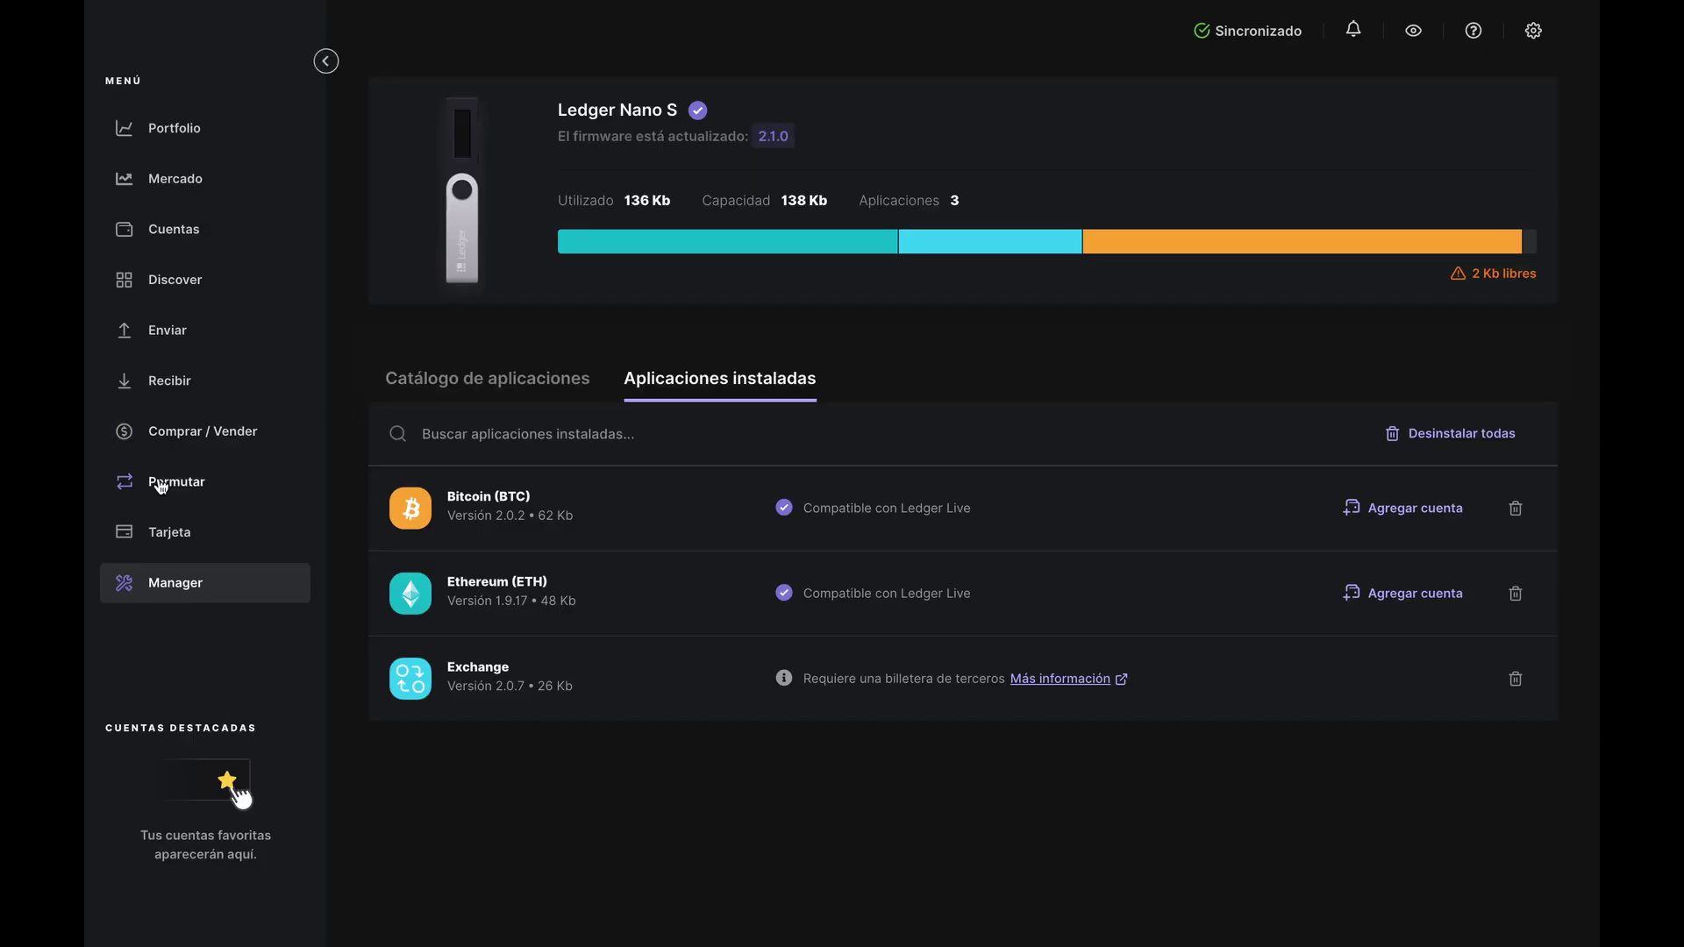
- Open the Permutar swap form and start entering 0.0015 as the Bitcoin amount
{"action": "left_click", "coordinate": [159, 486]}
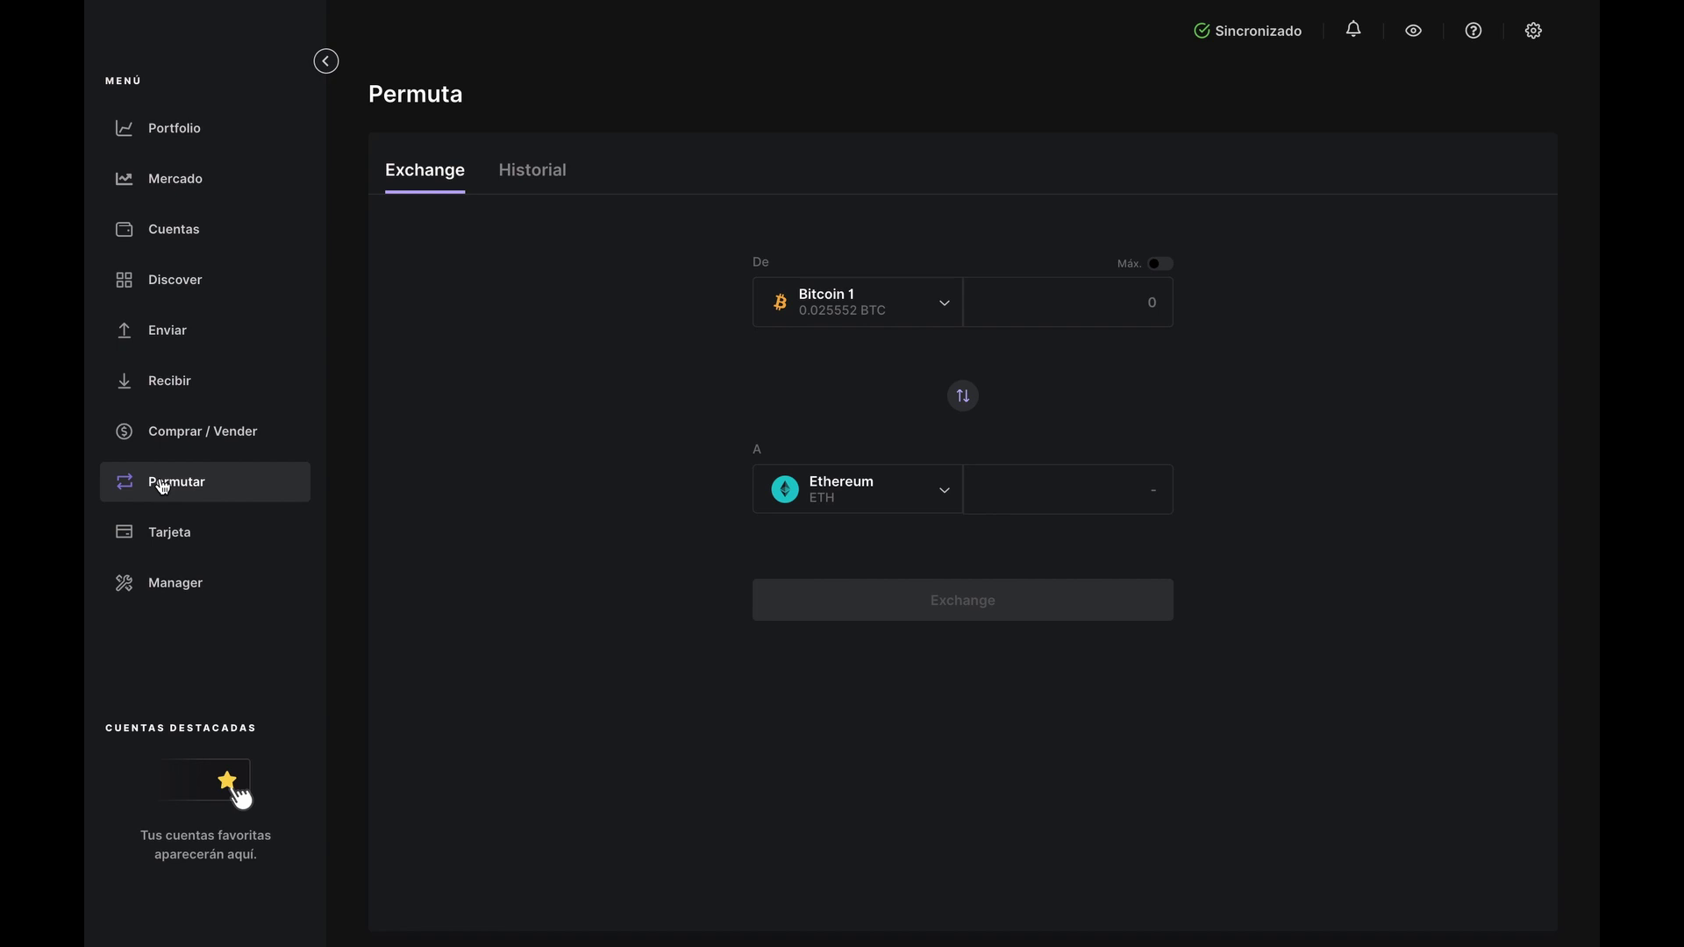
{"action": "left_click", "coordinate": [1082, 294]}
{"action": "type", "text": "0"}
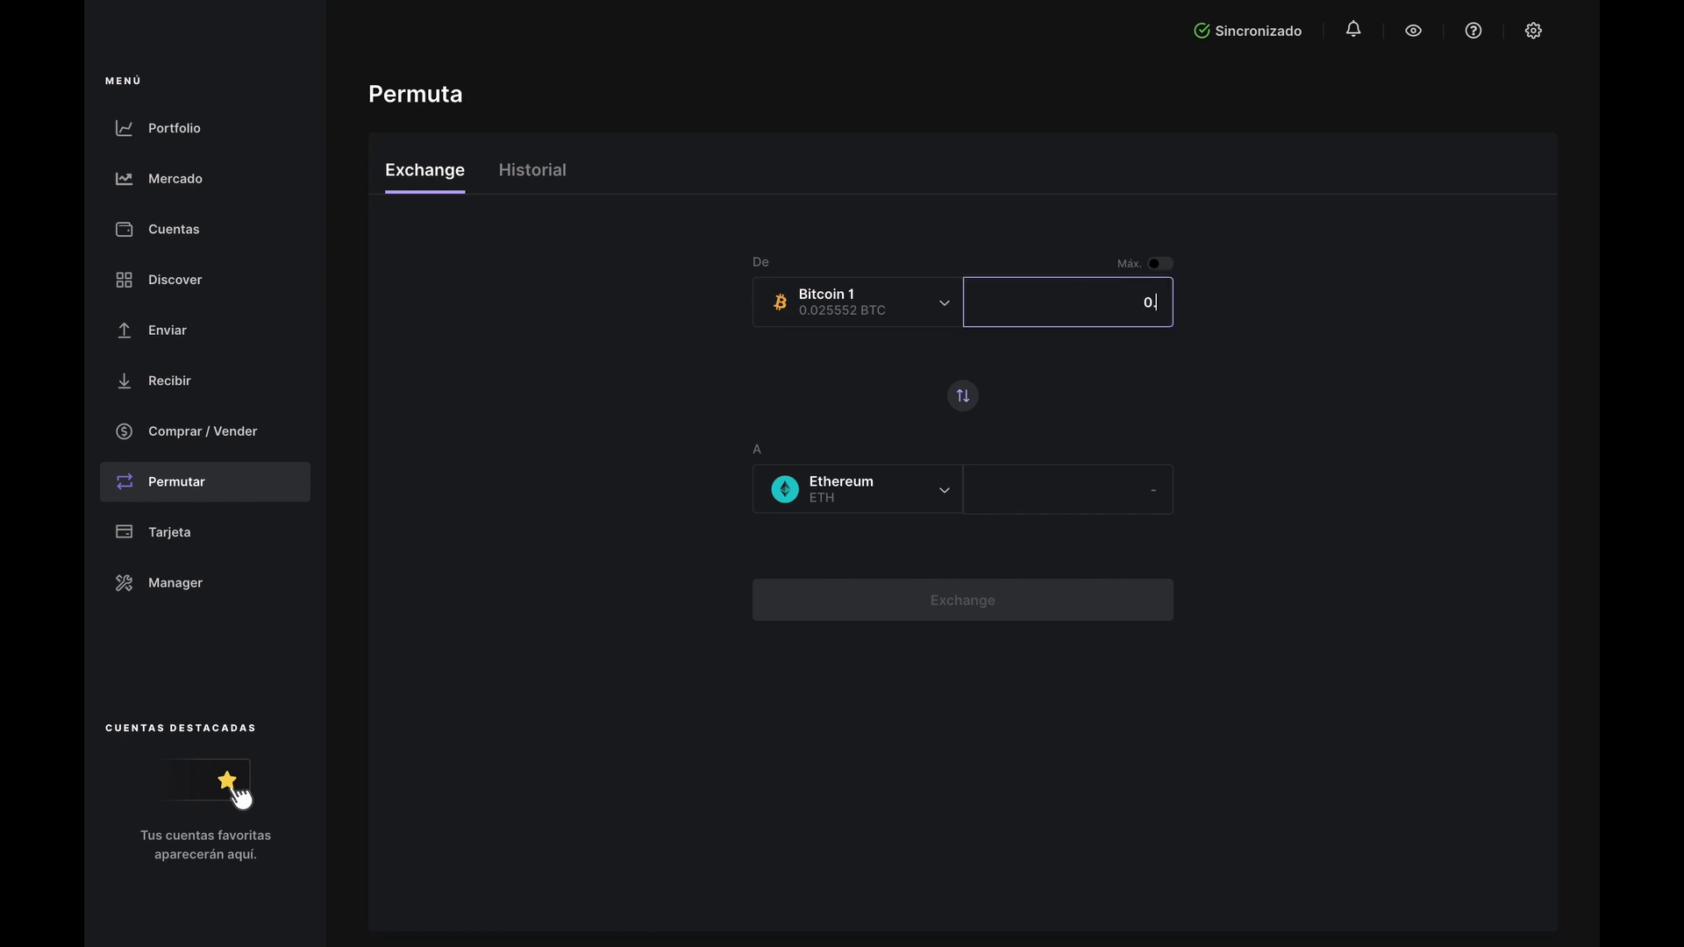
{"action": "type", "text": "15"}
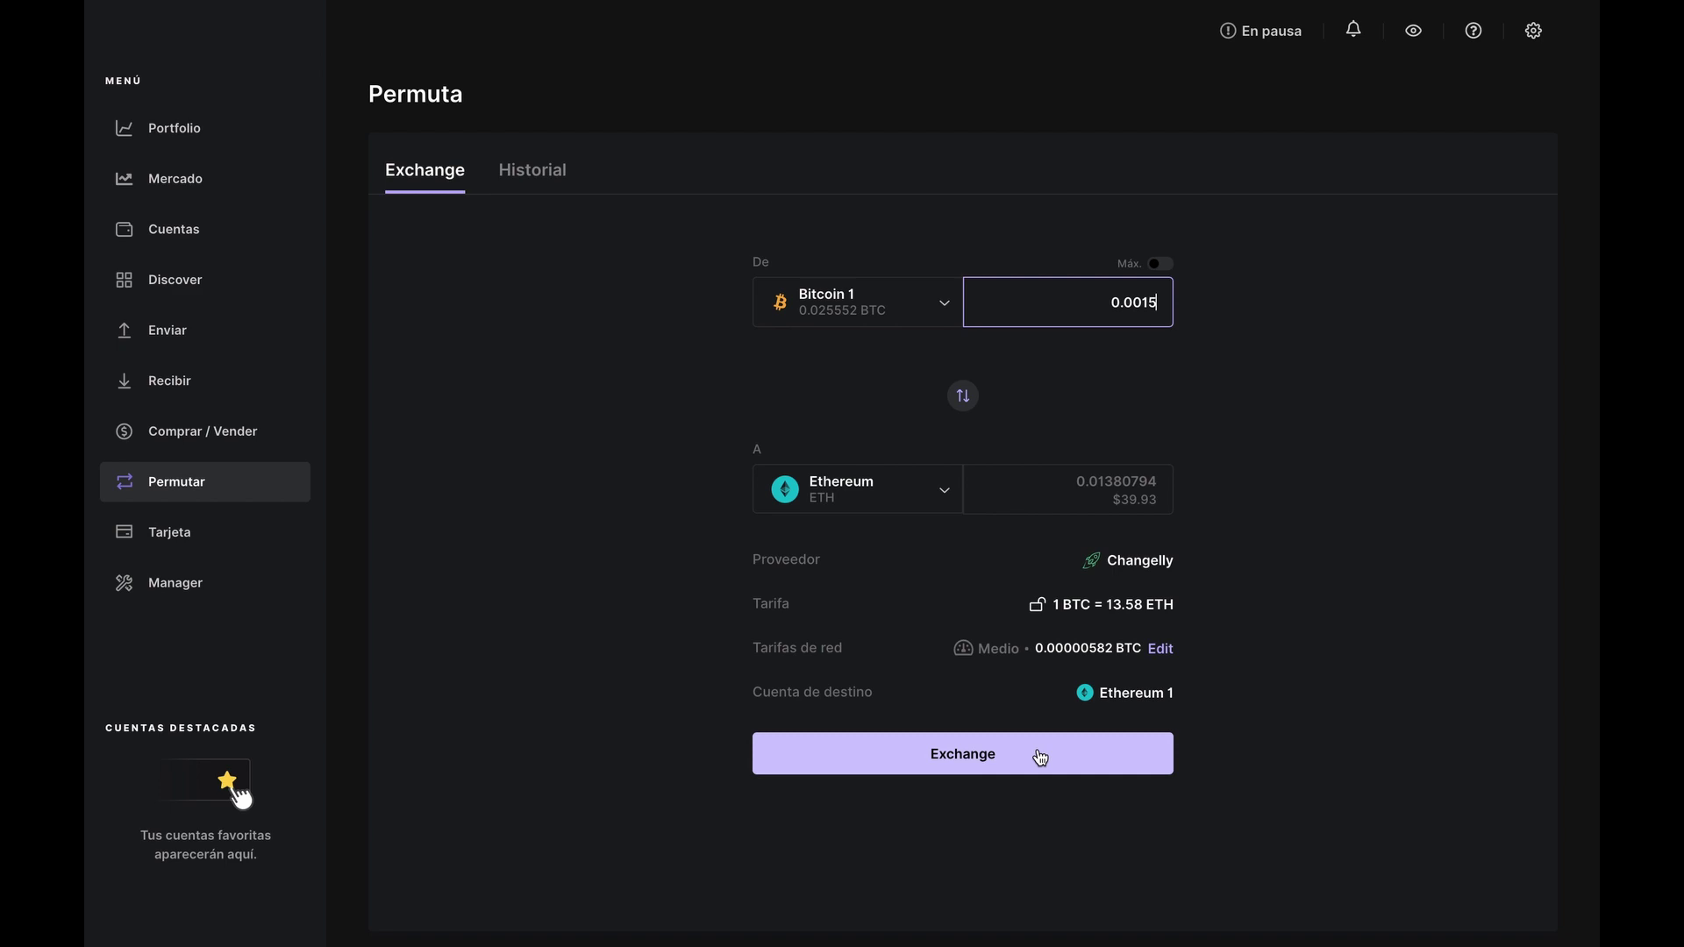
- Proceed to confirming the 0.0015 BTC to Ethereum exchange
{"action": "left_click", "coordinate": [1040, 757]}
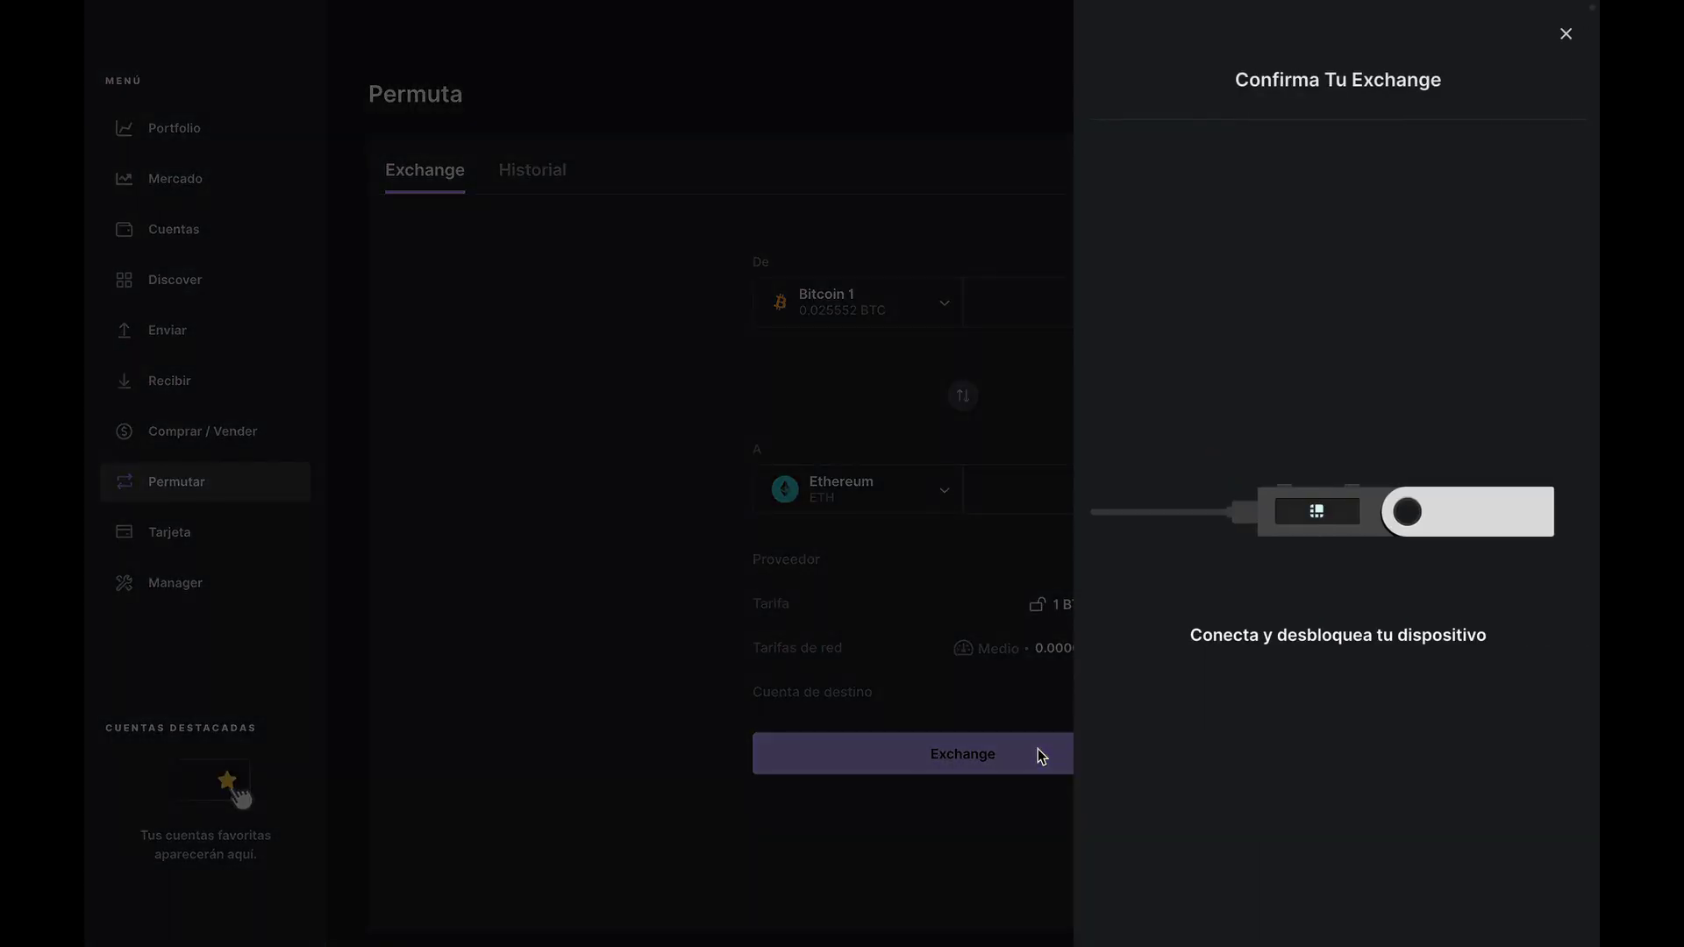